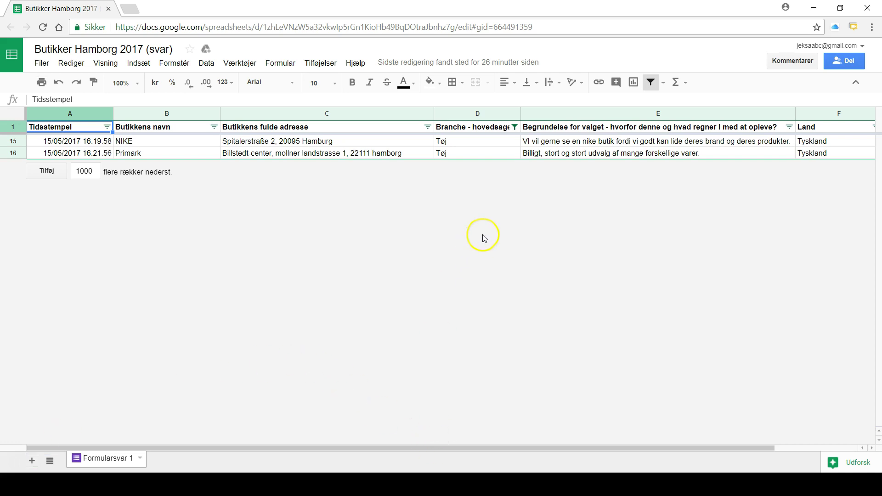
- Download the spreadsheet of shops as a Microsoft Excel (.xlsx) file
left_click(515, 127)
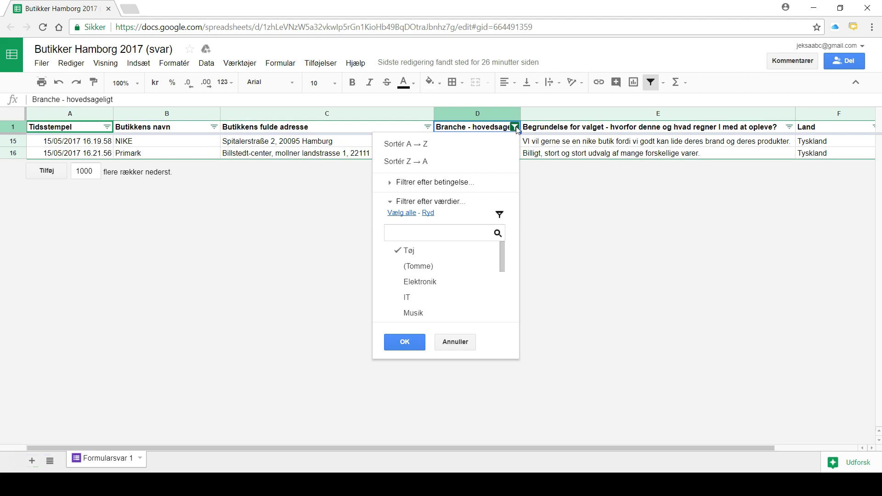
left_click(557, 196)
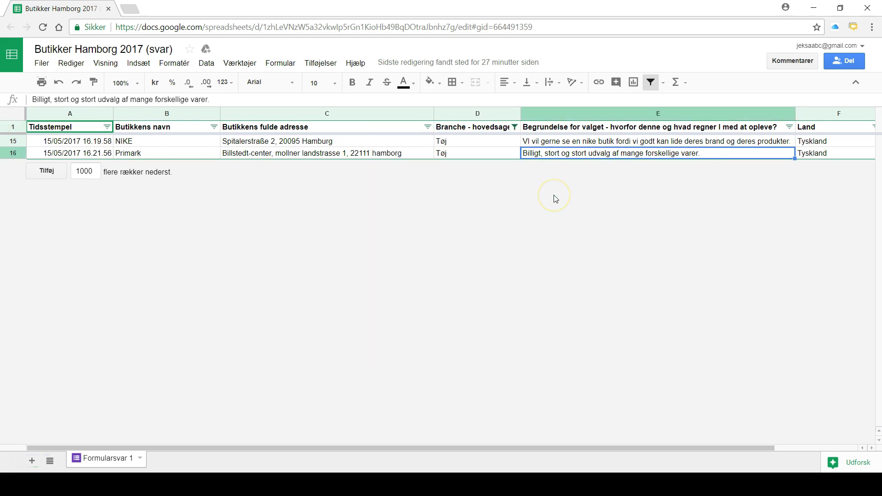
left_click(42, 63)
mouse_move(40, 243)
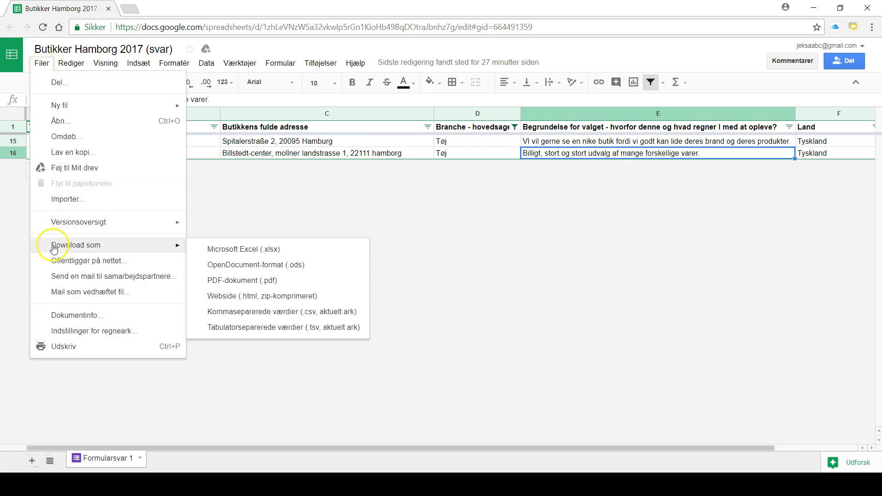
left_click(243, 255)
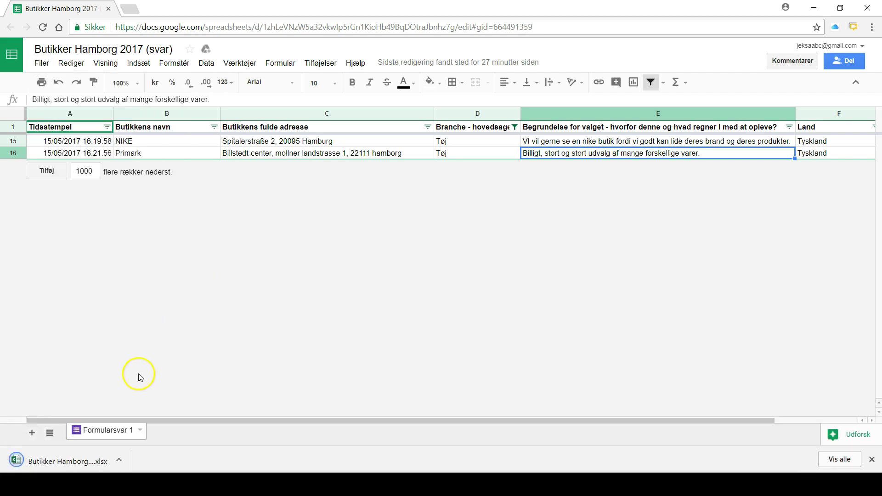
- Open the downloaded .xlsx workbook in Excel and enable editing in it
left_click(118, 465)
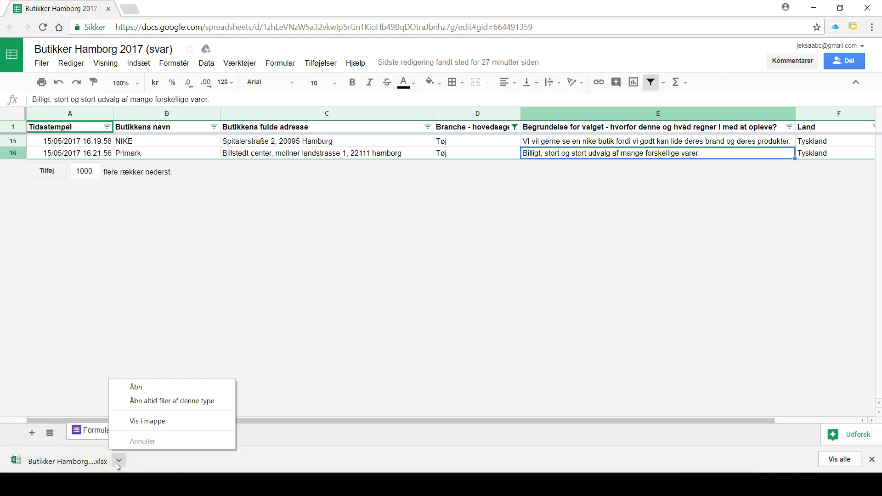
left_click(137, 388)
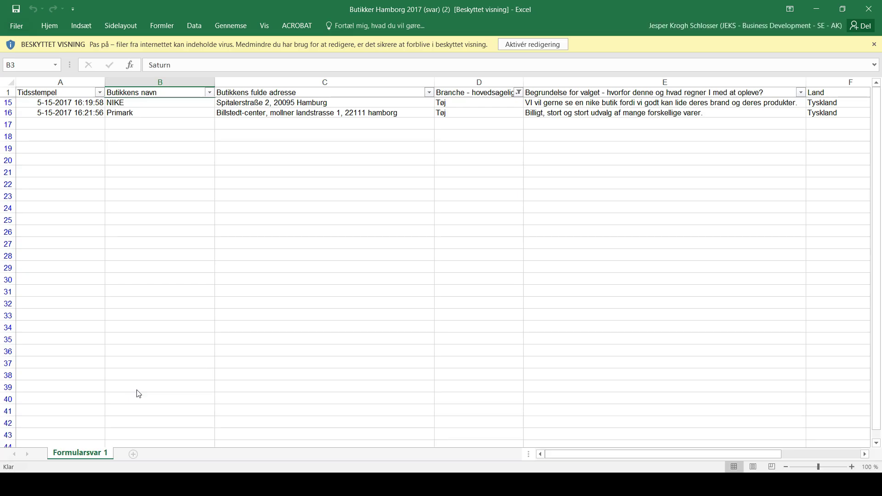
left_click(512, 44)
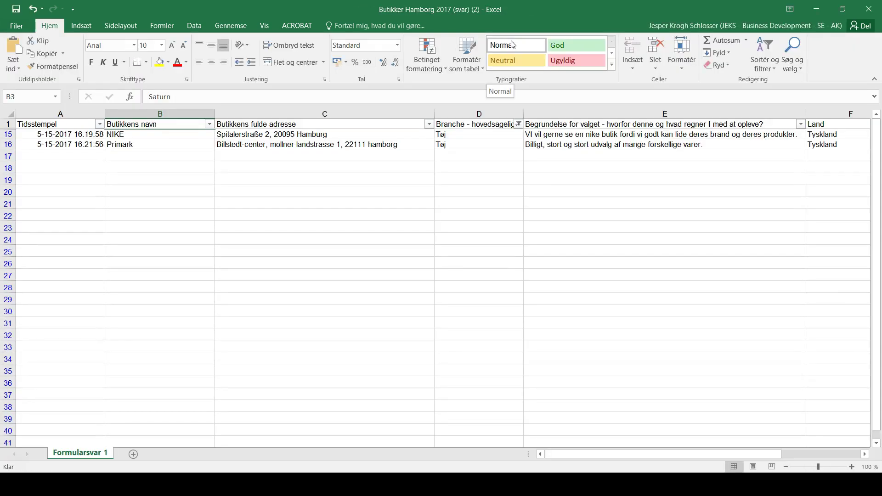
- Set the filter on the "Branche - hovedsageligt" column to include all values
left_click(519, 124)
left_click(419, 236)
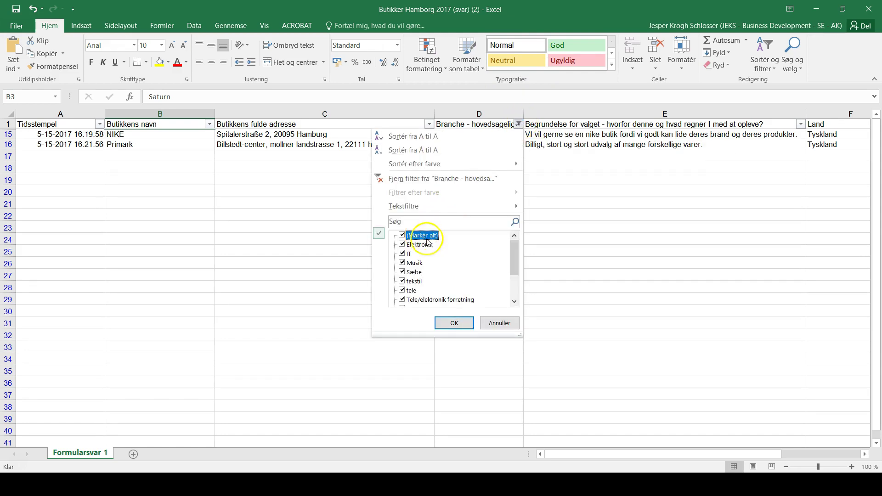
left_click(453, 325)
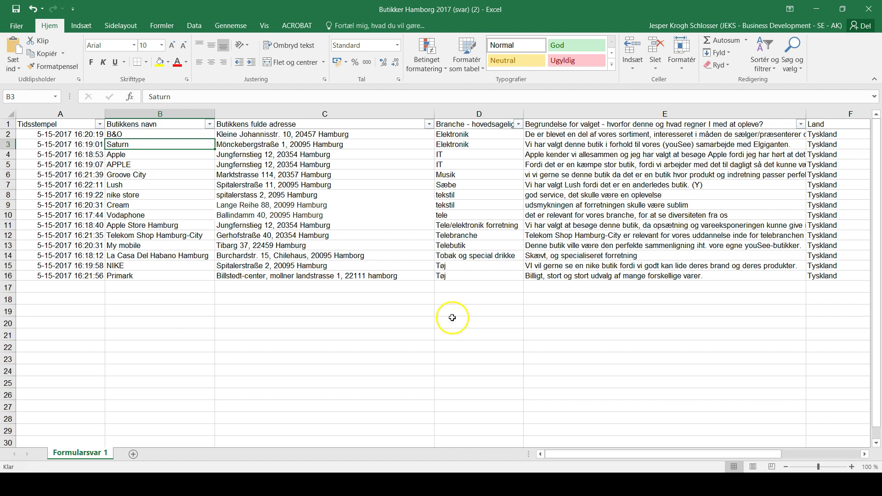
- Insert an empty column between the "Branche - hovedsageligt" and "Begrundelse for valget" columns
left_click(471, 185)
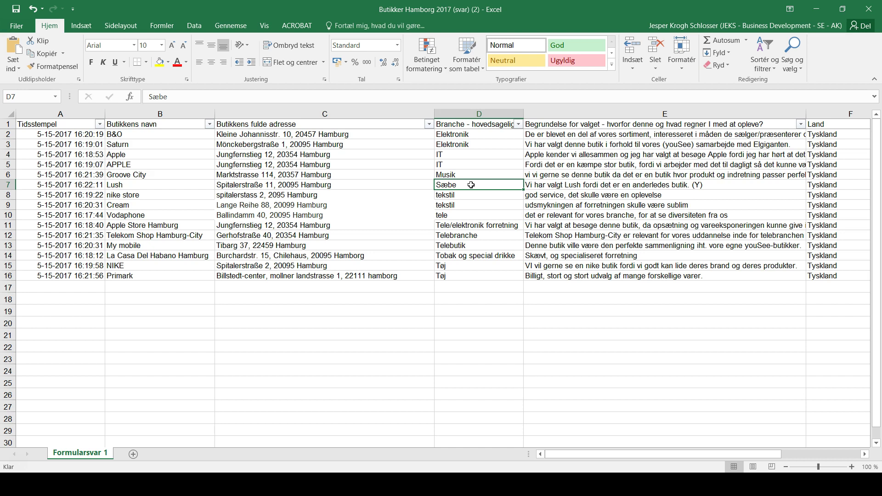
left_click(565, 112)
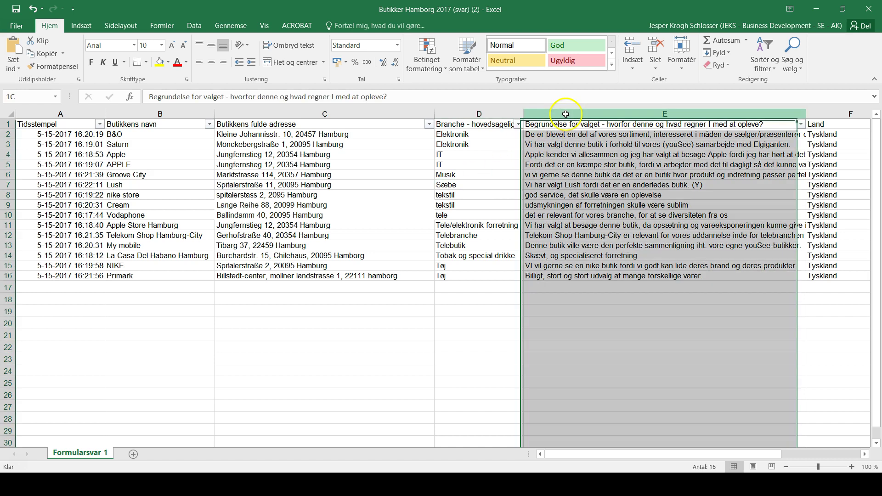
left_click(638, 47)
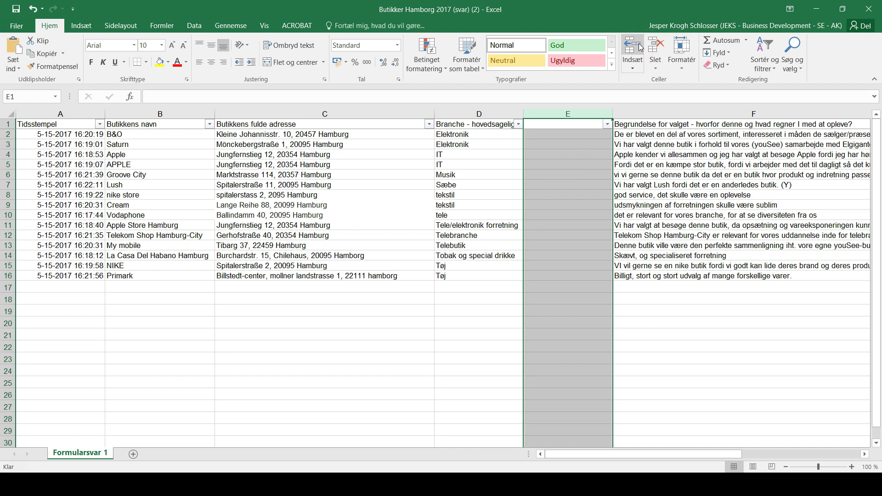
- Enter category codes in E2:E5: 1 for both Elektronik rows and 2 for both IT rows
key("Down")
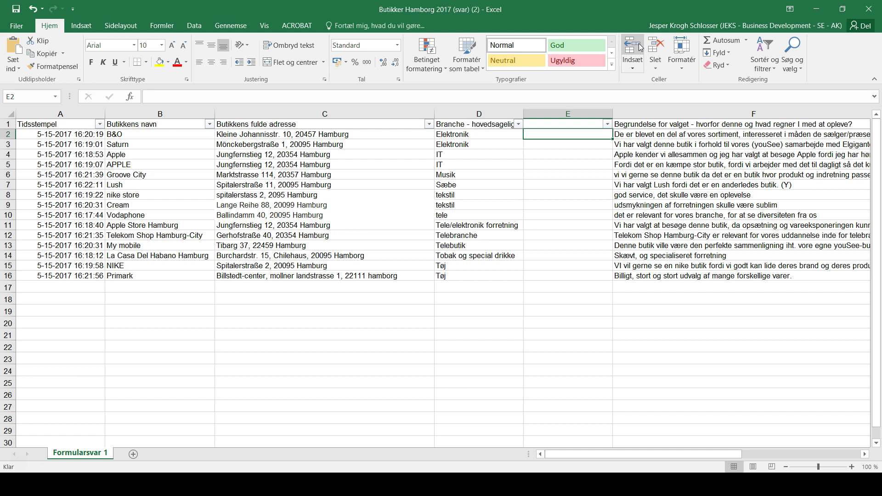
type("1")
key("Return")
type("1")
key("Return")
type("2")
key("Return")
type("2")
key("Return")
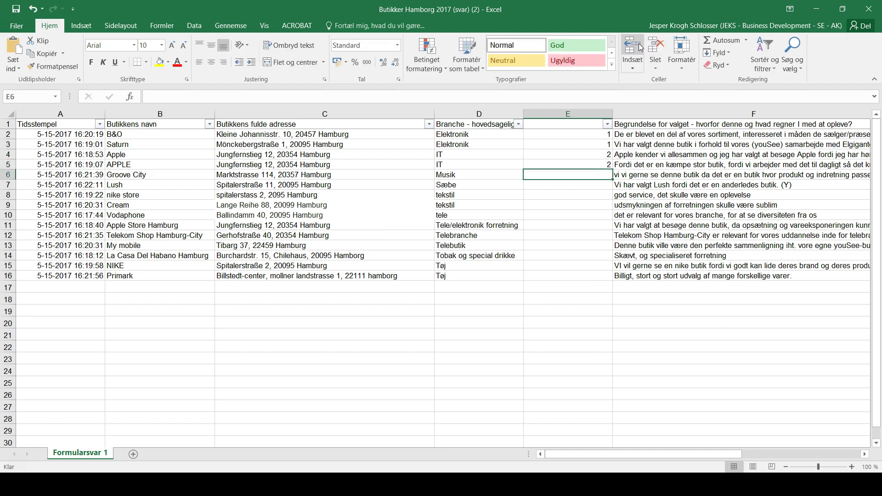
- Enter category codes in E6:E9: 3 for Musik, 4 for Sæbe and 5 for both tekstil rows
type("3")
key("Return")
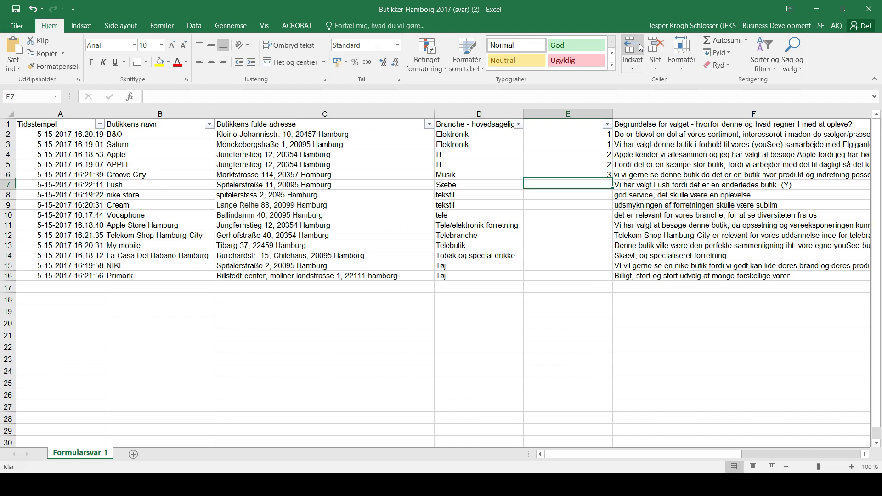
type("4")
key("Return")
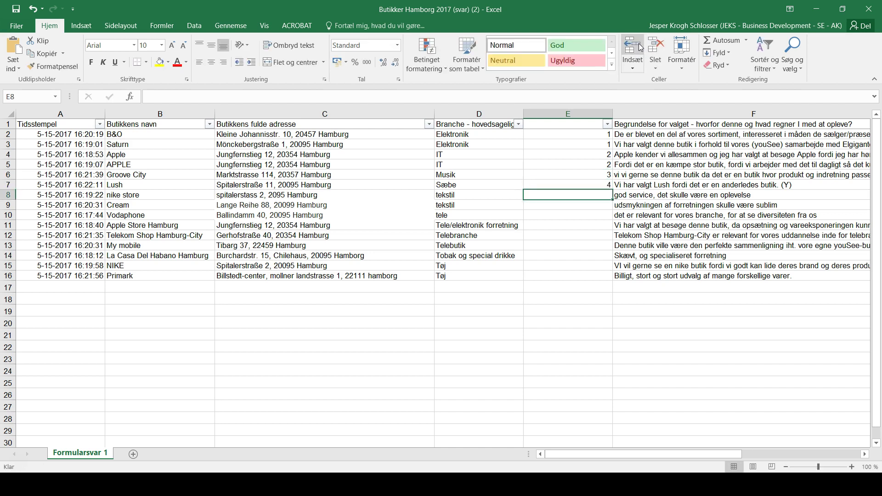
type("5")
key("Return")
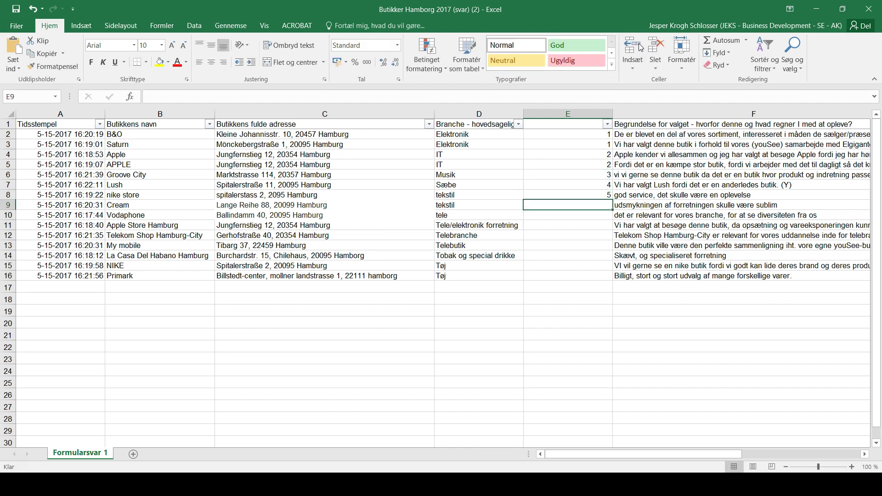
type("5")
key("Return")
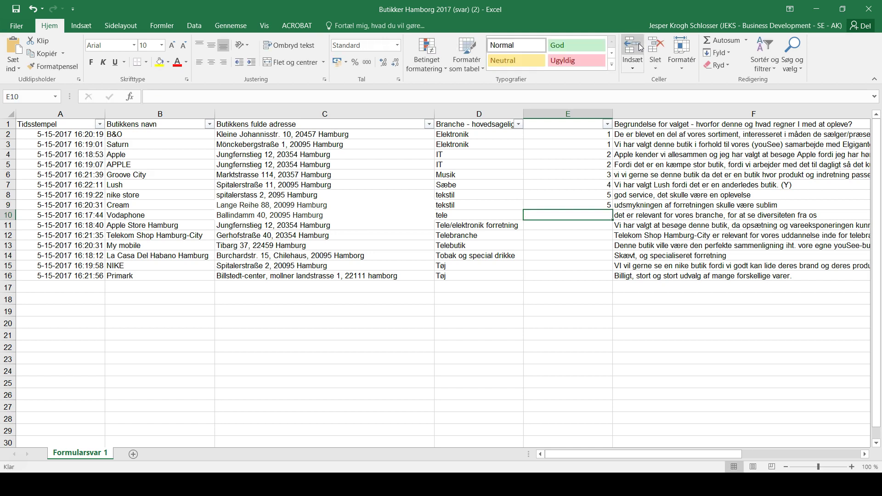
- Enter the category code 6 for the four telecom shops in E10:E13
type("6")
key("Return")
type("6")
key("Return")
type("6")
key("Return")
type("6")
key("Return")
- Enter category codes in E14:E16: 7 for Tobak og special drikke and 5 for both Tøj rows
type("7")
key("Return")
type("5")
key("Return")
type("5")
key("Return")
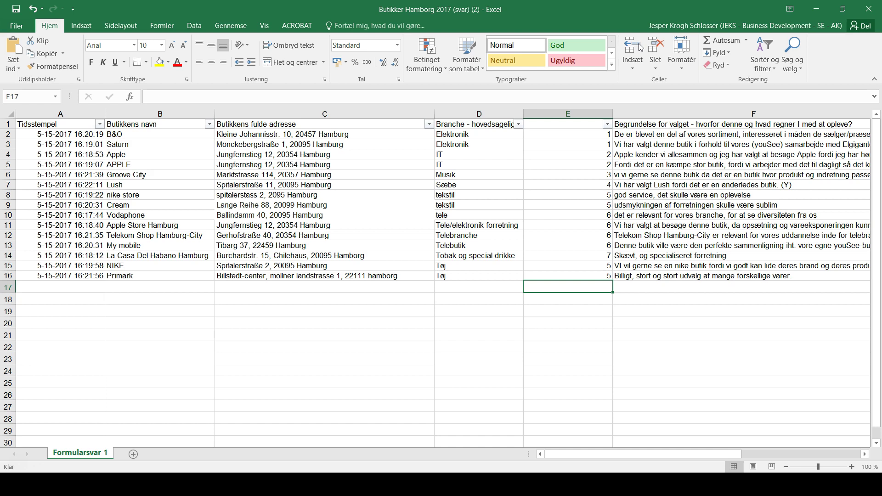
- Review the category codes in column E against the industry names in column D
key("Left")
key("Left")
key("Right")
key("Up")
key("Up")
key("Up")
key("Up")
key("Up")
key("Up")
key("Up")
key("Up")
key("Down")
key("Down")
key("Down")
key("Down")
key("Down")
key("Down")
key("Down")
key("Down")
key("Down")
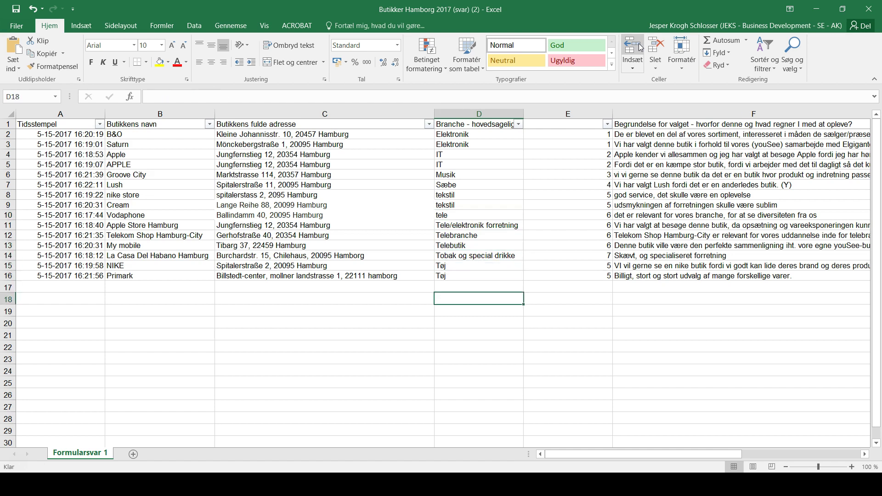
key("Right")
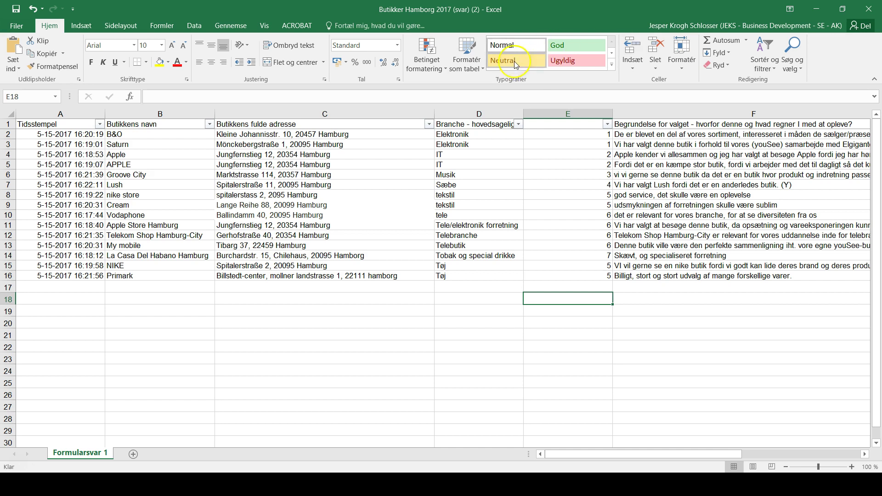
left_click_drag(536, 123, 567, 275)
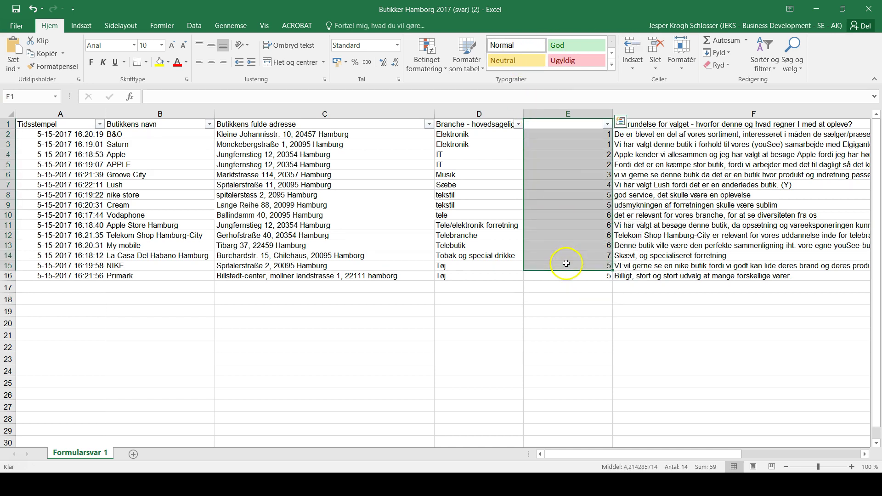
- Find the TÆL.HVIS function by searching for "tæl hvis" and insert it in cell E18
left_click(568, 300)
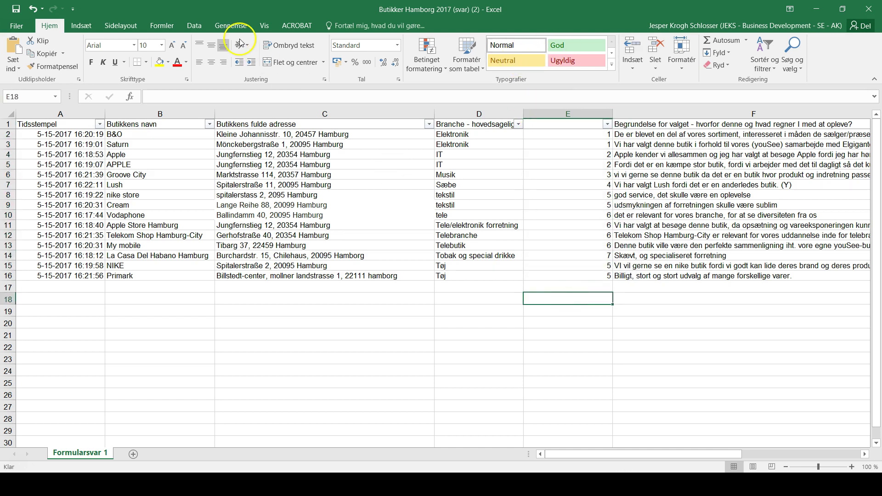
left_click(173, 27)
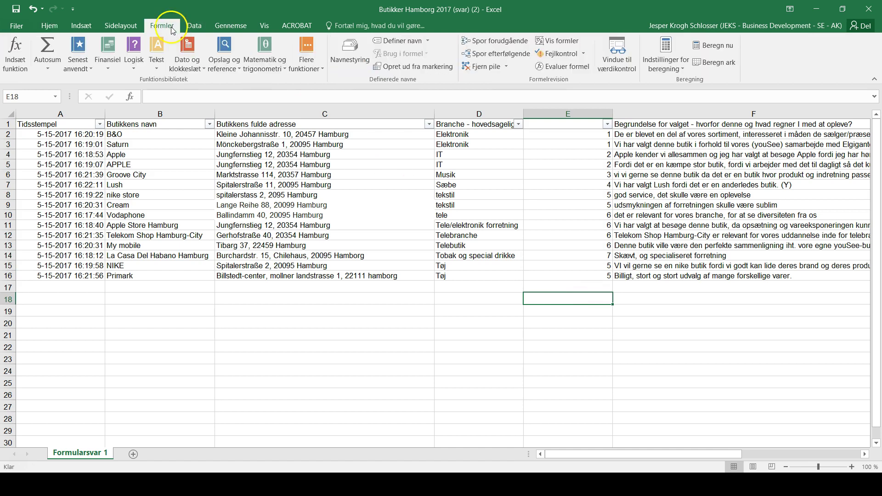
left_click(17, 65)
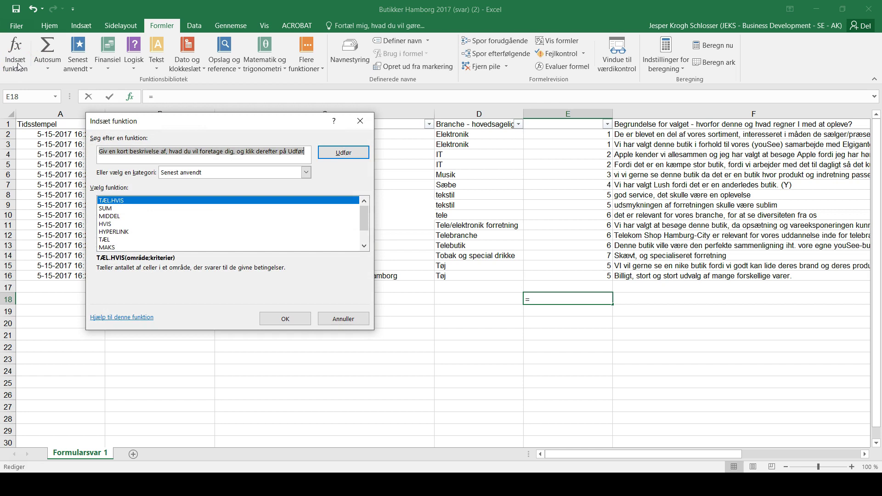
type("tæl")
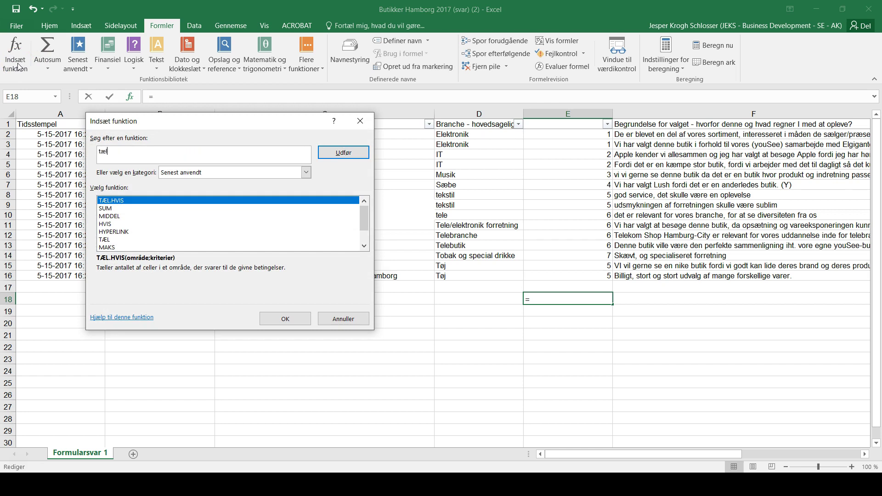
type(" hvis")
left_click(332, 155)
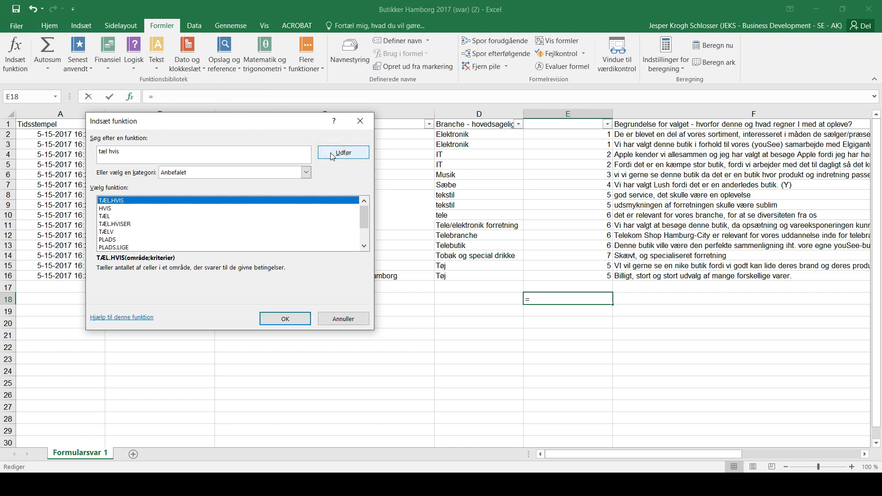
left_click(291, 320)
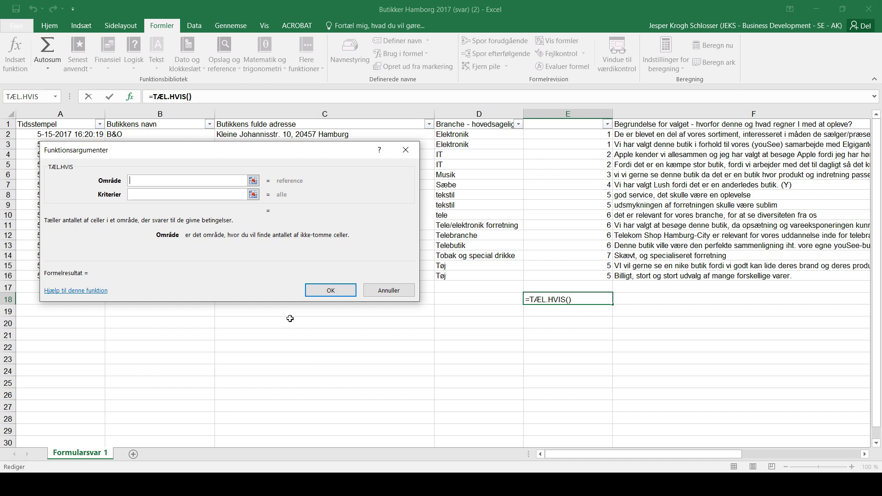
- Set the TÆL.HVIS range to E2:E16 with the criterion 1 and complete the formula
left_click_drag(549, 136, 536, 278)
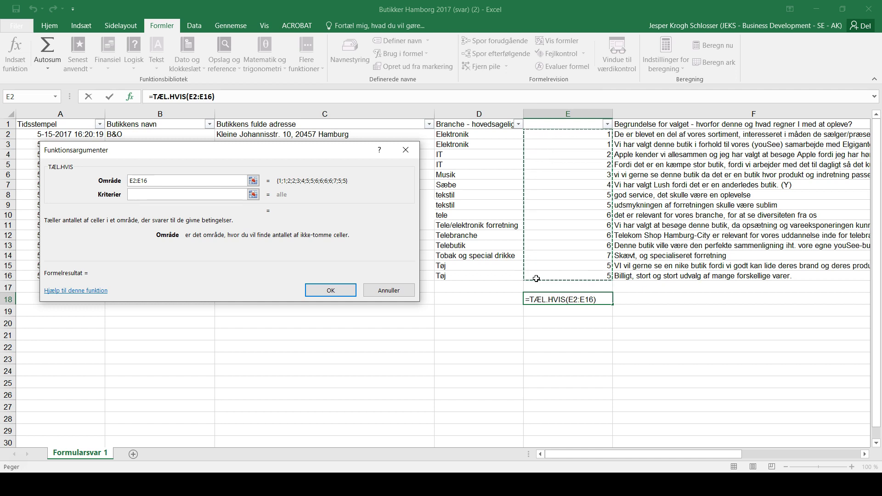
left_click(224, 192)
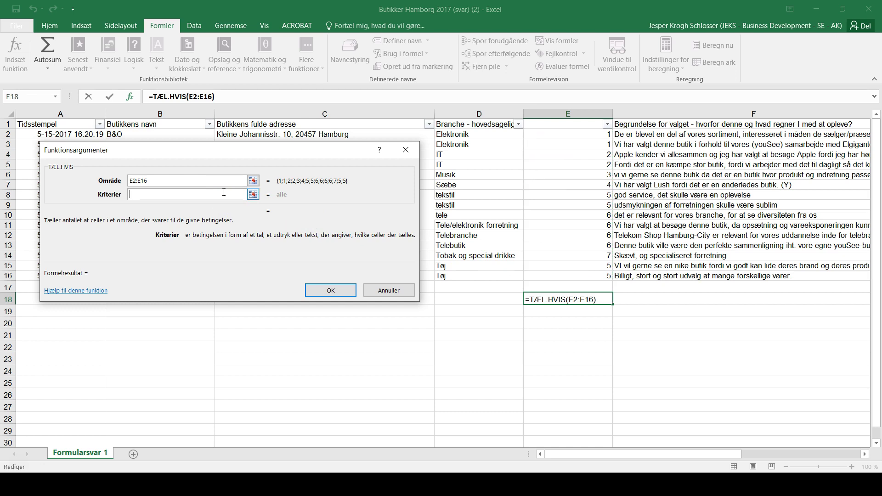
type("1")
left_click(280, 214)
left_click(335, 290)
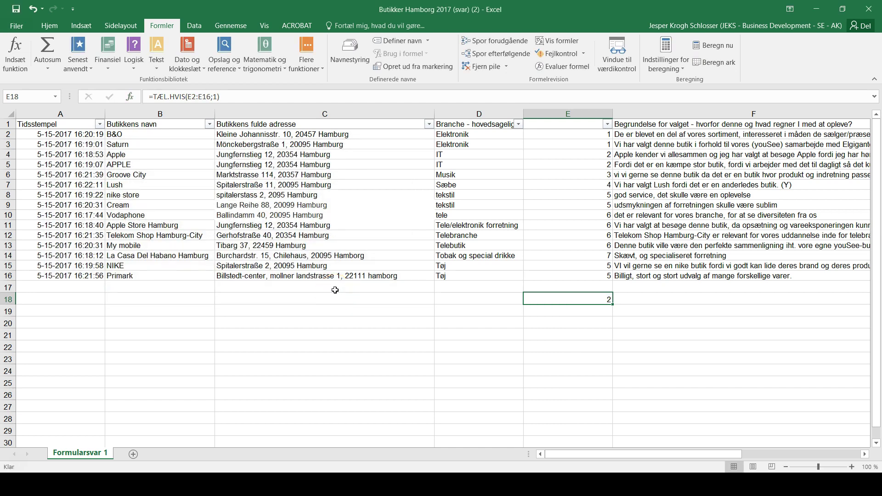
- Test the count formula in E18 by setting the code in E11 to 1, and undo that change
left_click(557, 153)
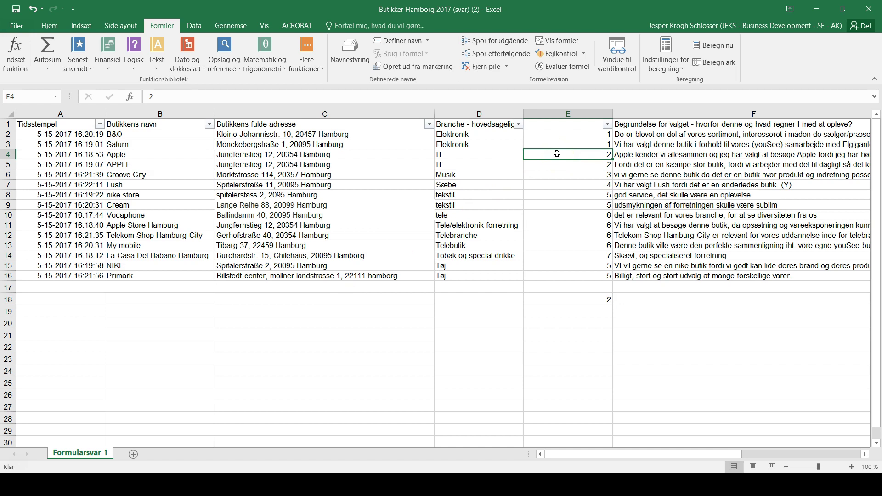
left_click(554, 232)
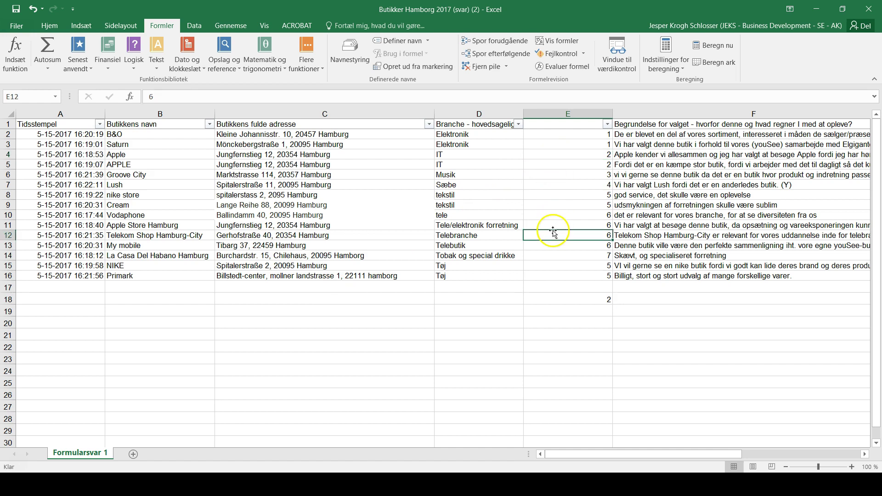
left_click(553, 225)
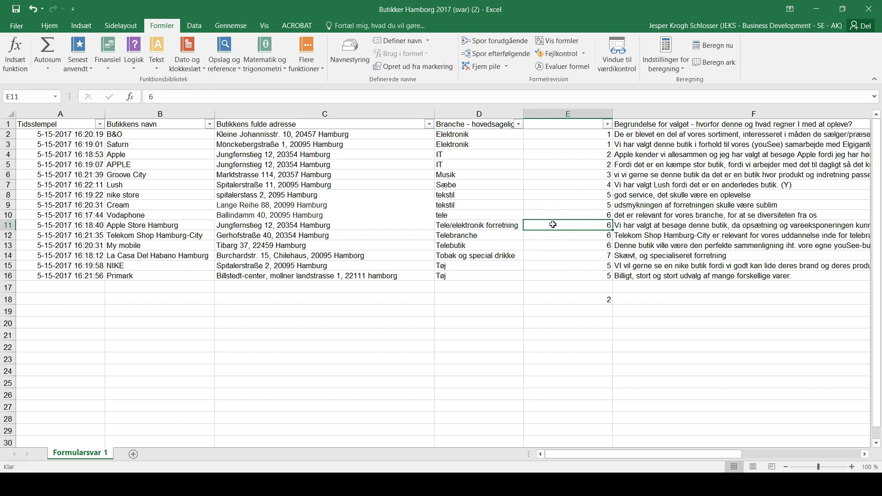
type("1")
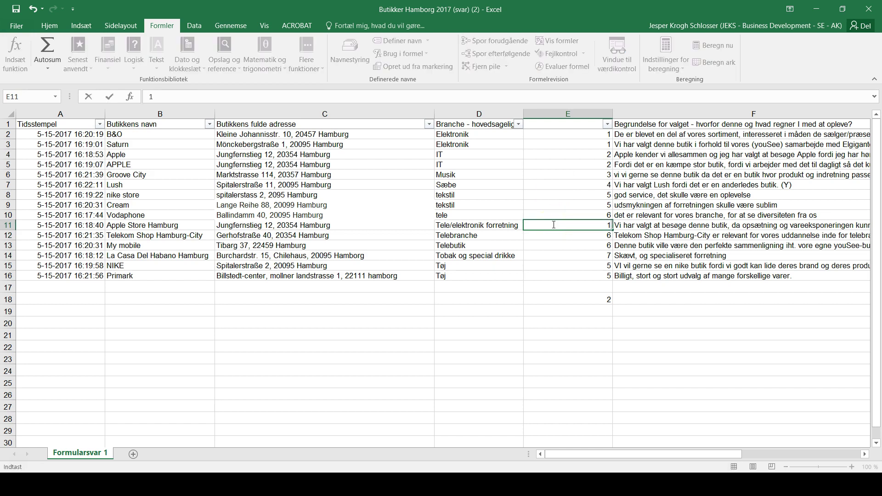
key("Return")
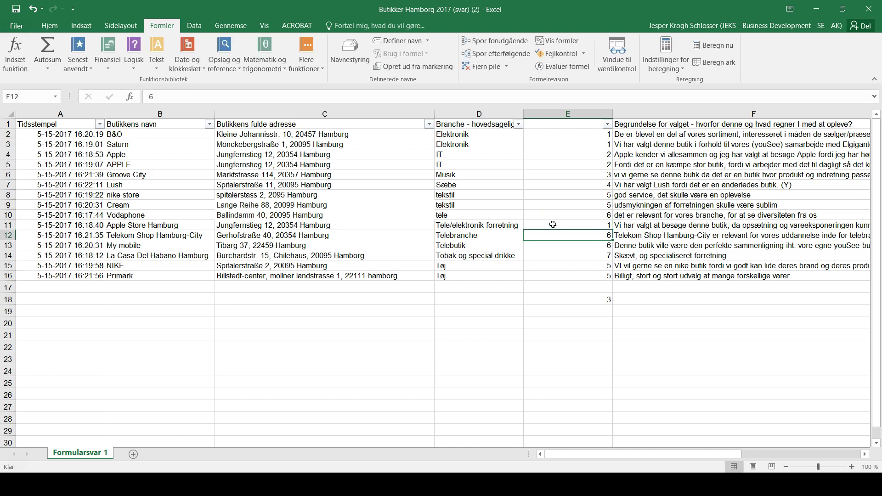
left_click(580, 299)
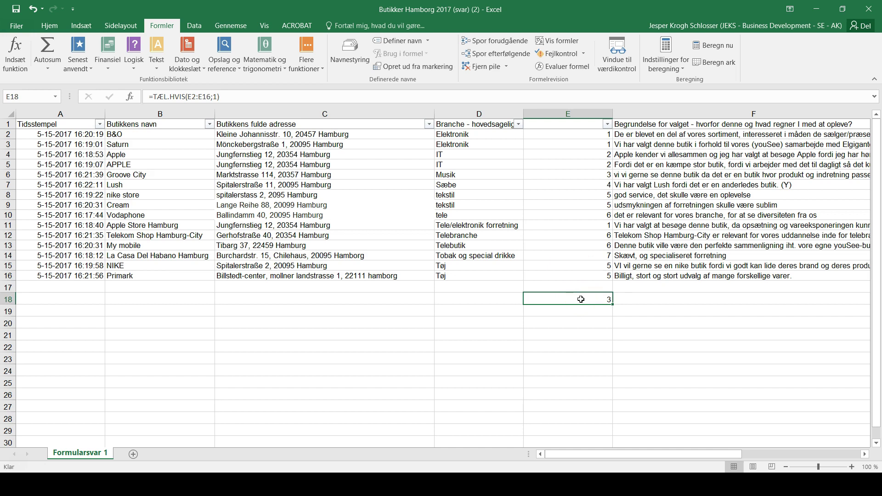
key("ctrl+z")
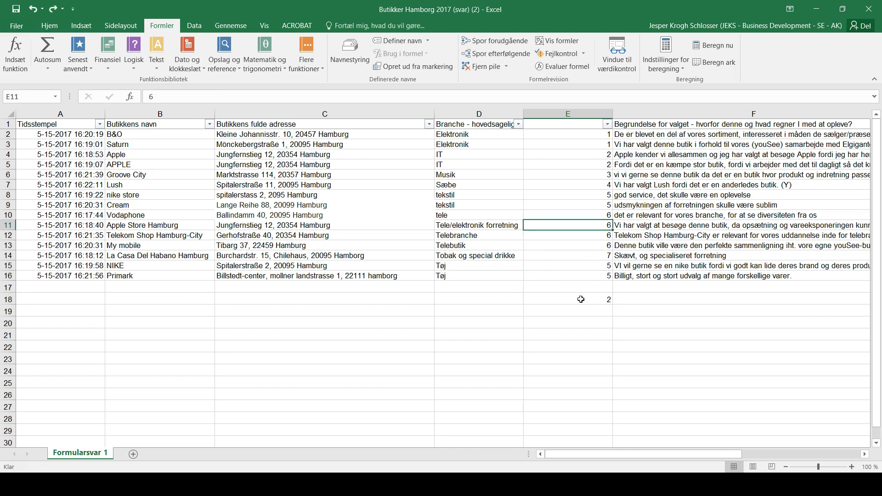
left_click(572, 300)
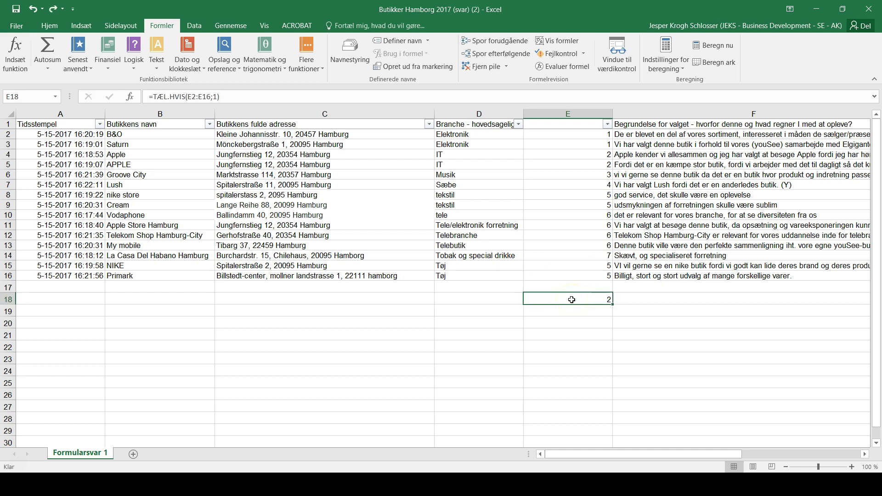
- List the category codes 1 to 8 in cells D18:D25, starting beside the count formula in E18
left_click(567, 315)
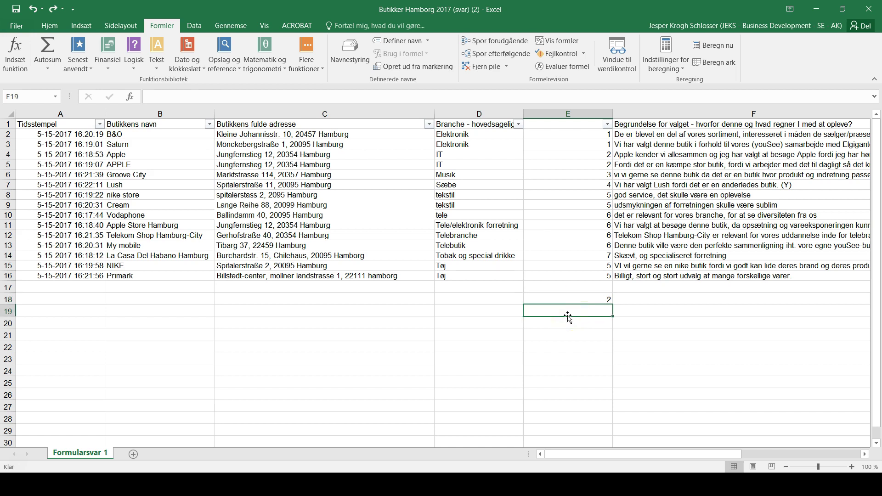
key("Down")
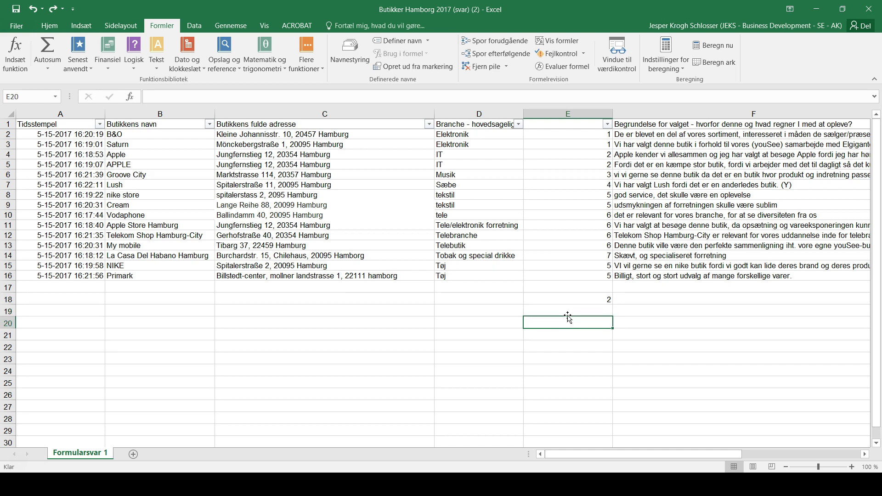
key("Down")
key("Down")
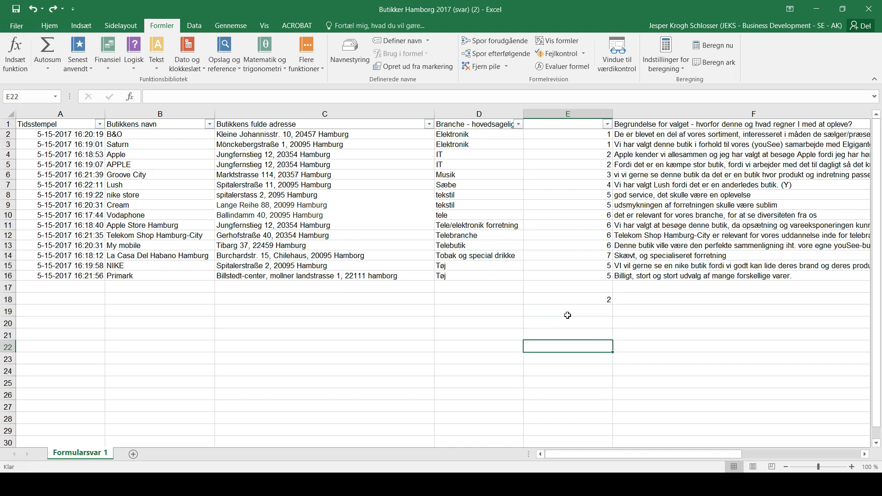
key("Left")
key("Up")
key("Up")
key("Up")
key("Up")
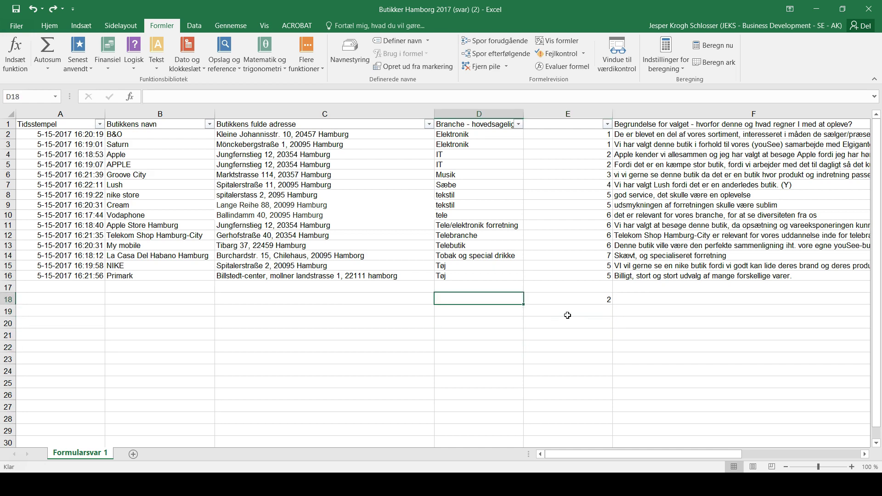
type("1")
key("Return")
type("2")
key("Return")
type("3")
key("Return")
type("4 5")
key("Return")
type("6")
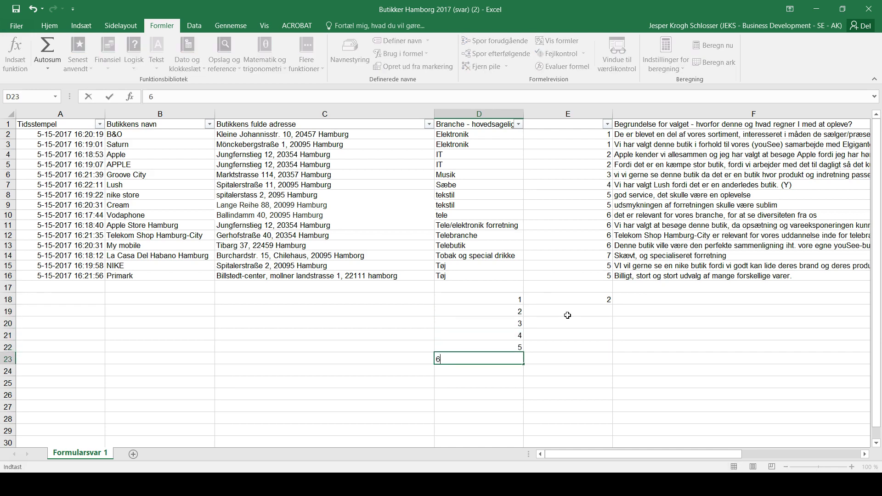
key("Return")
type("7")
key("Return")
type("8")
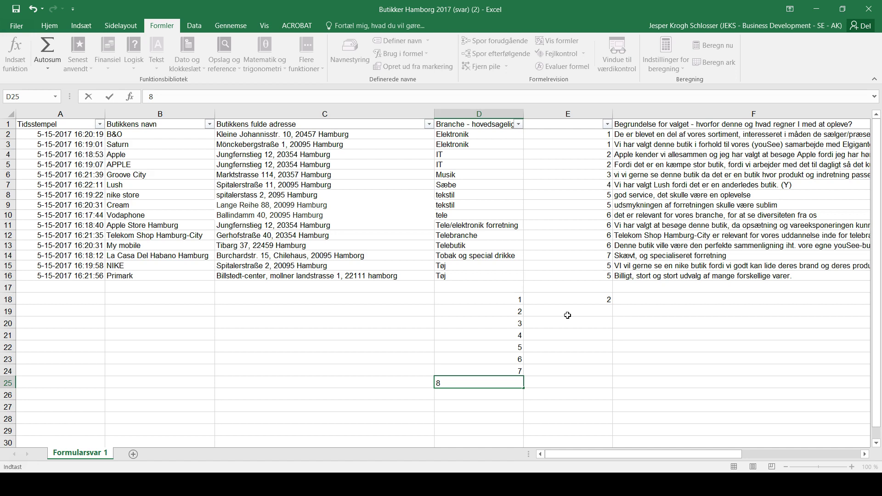
key("Return")
key("Up")
key("Right")
key("Up")
key("Up")
key("Up")
key("Up")
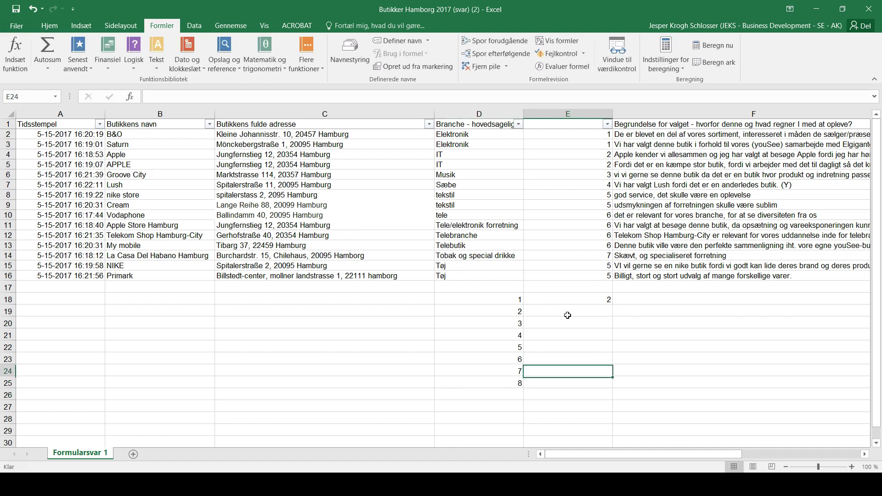
key("Up")
key("Up")
key("Up")
key("Down")
key("Down")
key("Down")
key("Down")
key("Down")
key("Down")
key("Down")
key("Down")
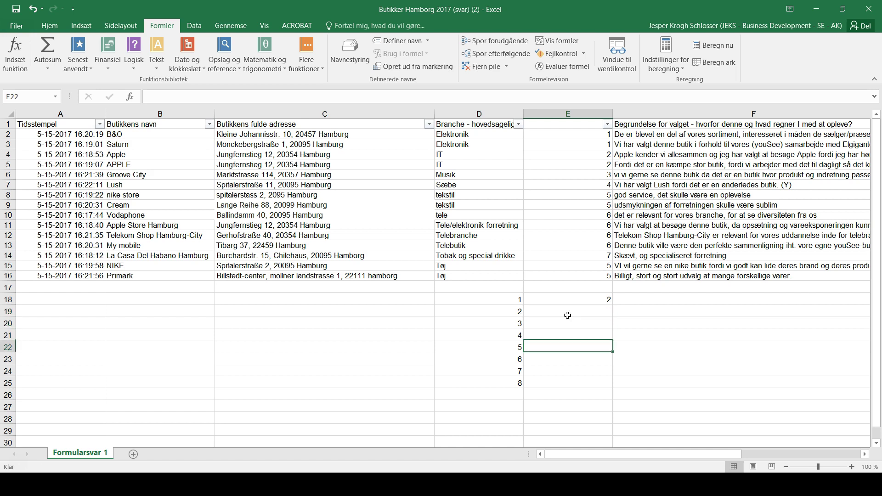
key("Left")
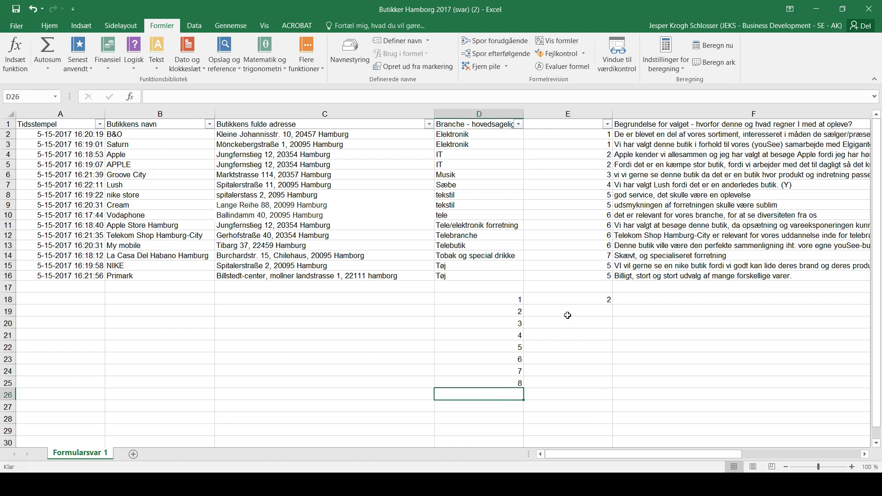